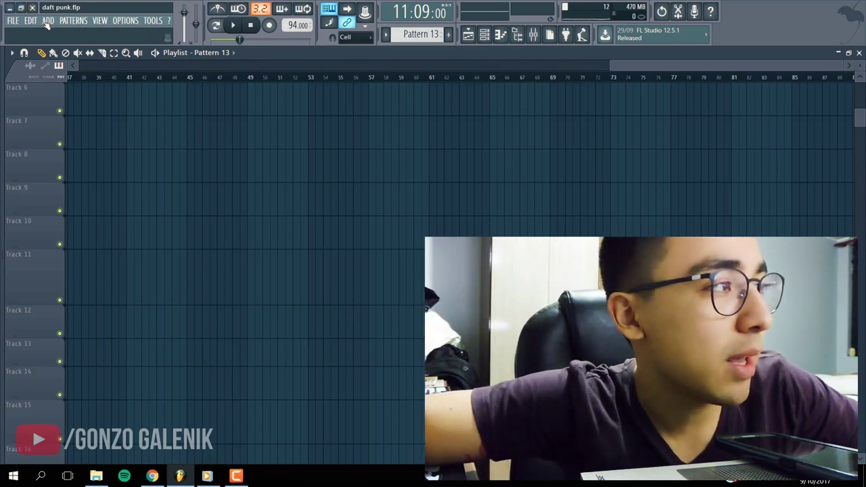
Add a new Harmor synth channel and move its plugin window clear of the main toolbar area
{"action": "left_click", "coordinate": [47, 21]}
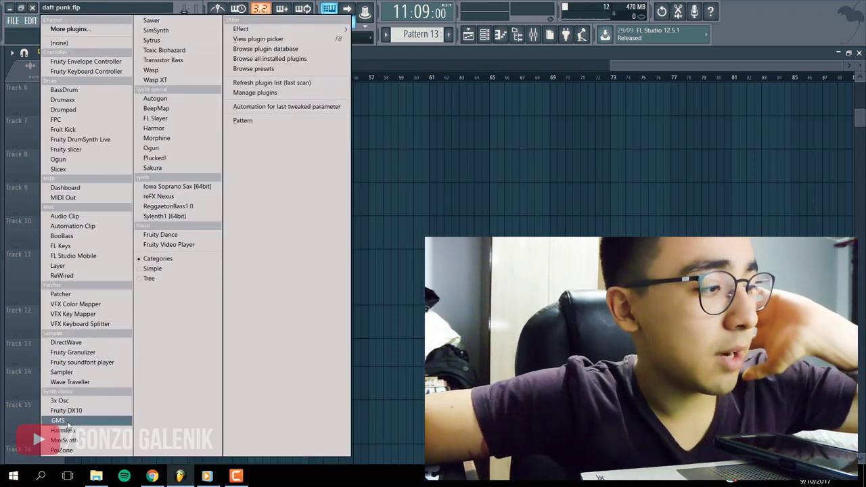
{"action": "left_click", "coordinate": [154, 128]}
{"action": "left_click_drag", "start_coordinate": [201, 115], "coordinate": [398, 55]}
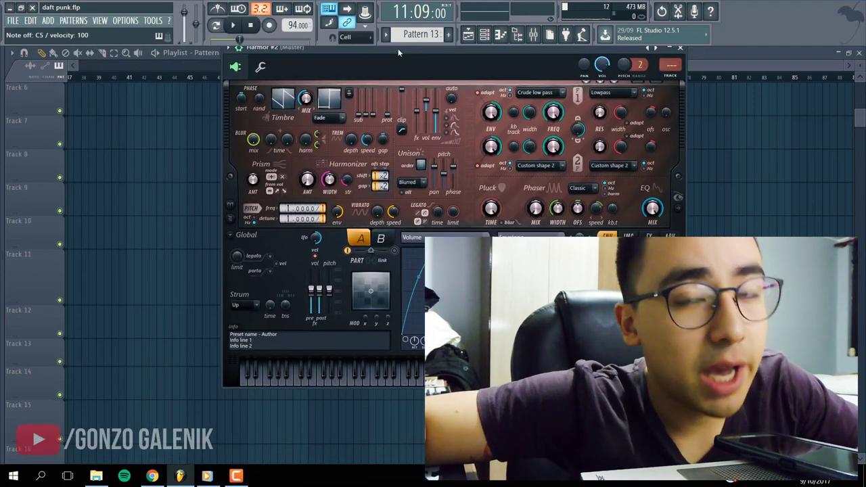
{"action": "key", "text": "XF86AudioRaiseVolume"}
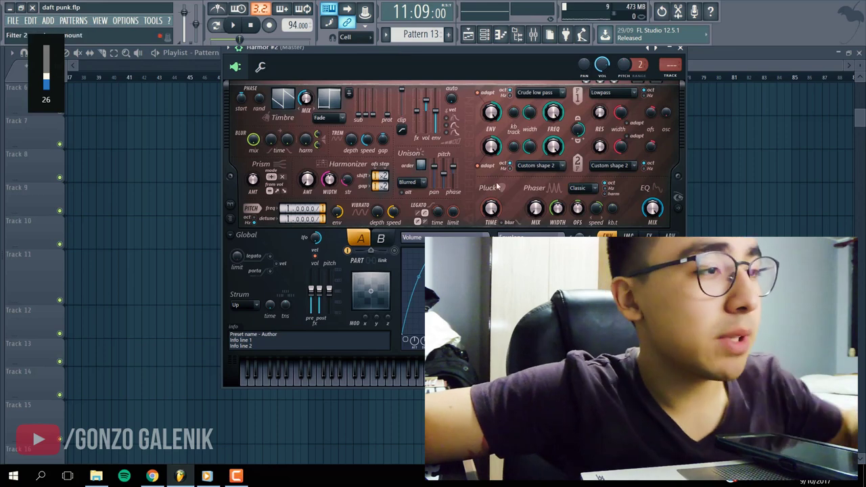
Show the channel rack, switch to Pattern 16 and play it back
{"action": "left_click", "coordinate": [485, 34]}
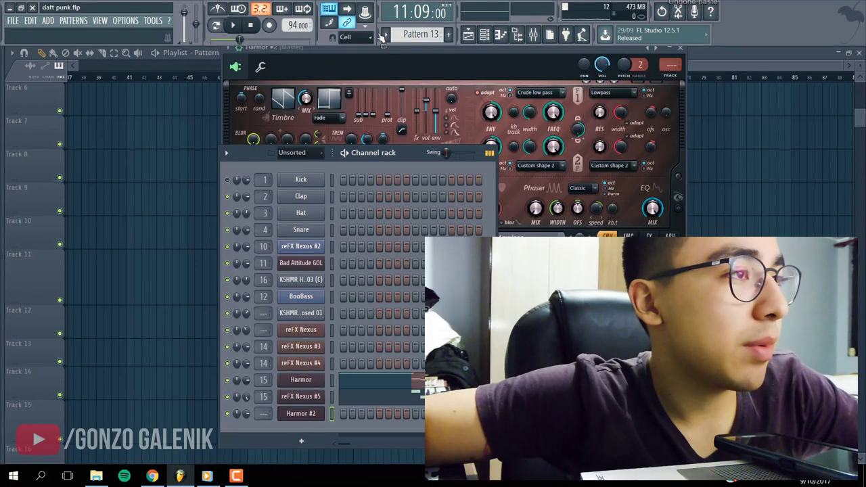
{"action": "left_click", "coordinate": [385, 34]}
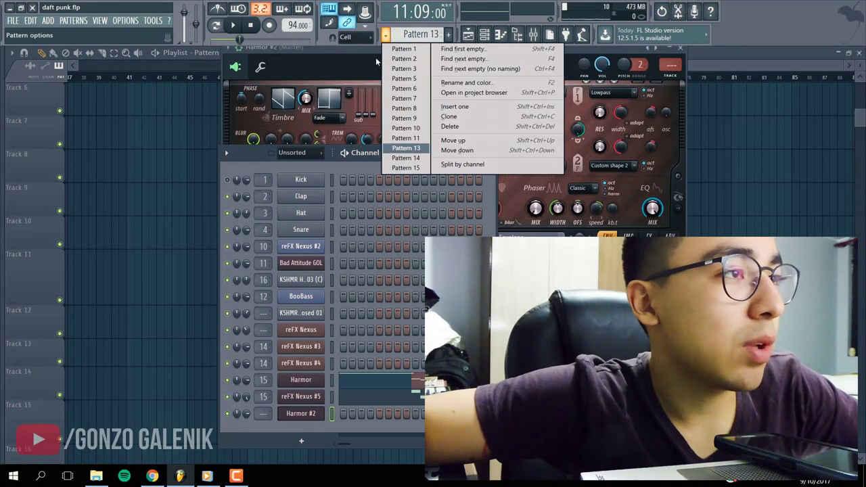
{"action": "left_click", "coordinate": [402, 169]}
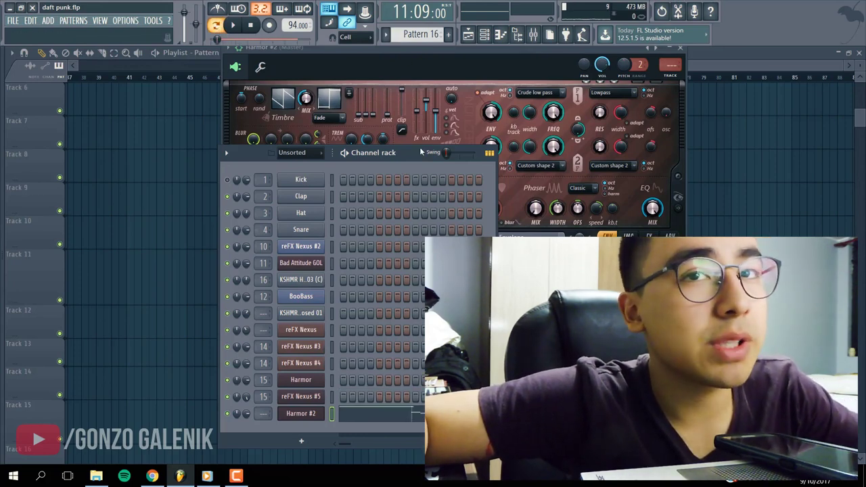
{"action": "key", "text": "space"}
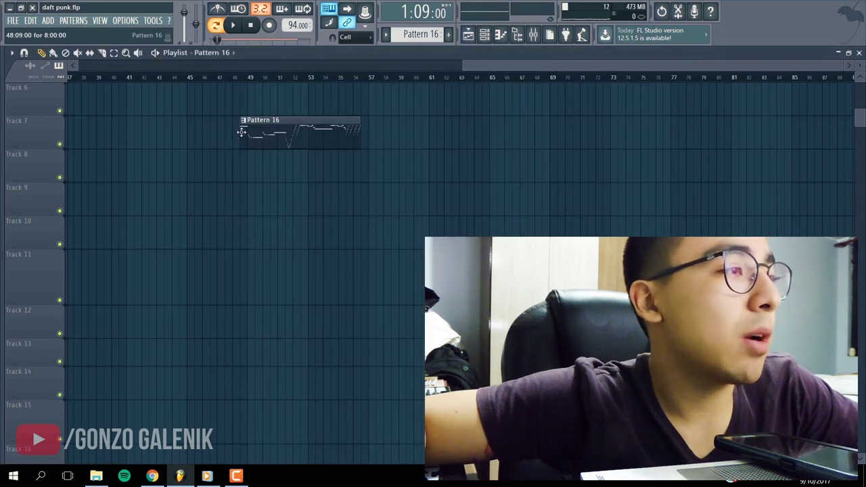
Set Harmor #2's pitch range to 24 semitones and create an automation clip for its channel pitch over the selected Pattern 16 section
{"action": "left_click", "coordinate": [300, 414]}
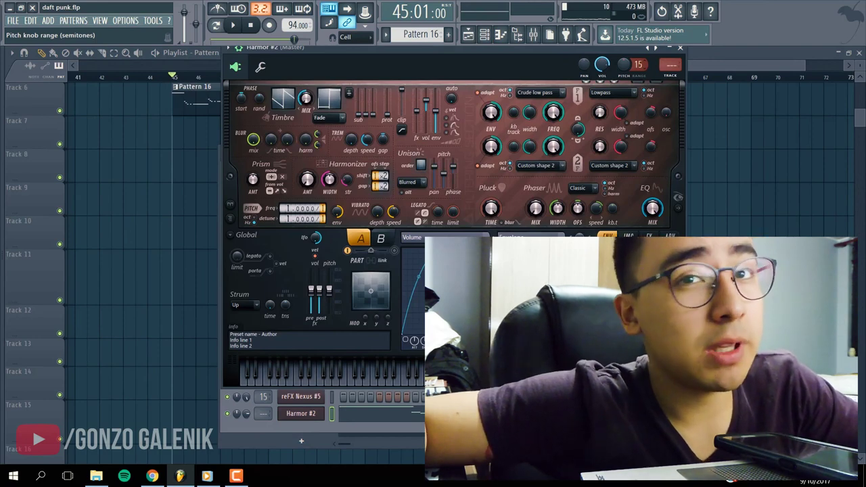
{"action": "left_click_drag", "start_coordinate": [639, 65], "coordinate": [639, 72]}
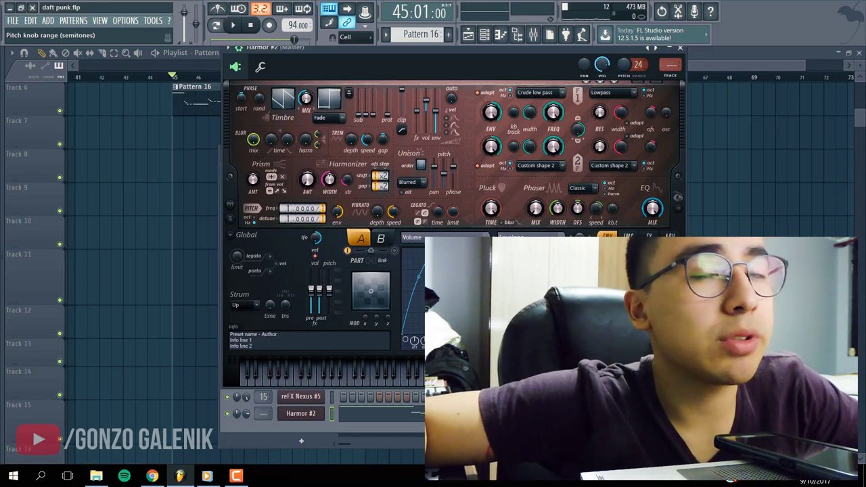
{"action": "left_click", "coordinate": [180, 78]}
{"action": "left_click_drag", "start_coordinate": [174, 78], "coordinate": [359, 86]}
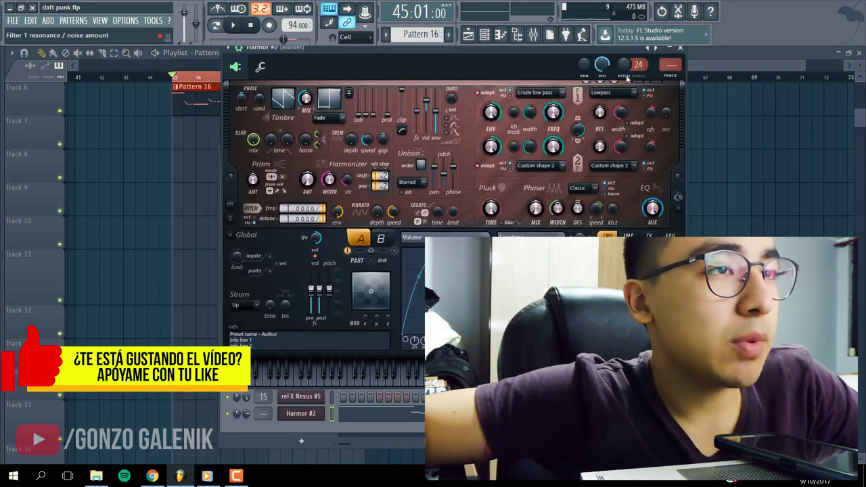
{"action": "right_click", "coordinate": [624, 67]}
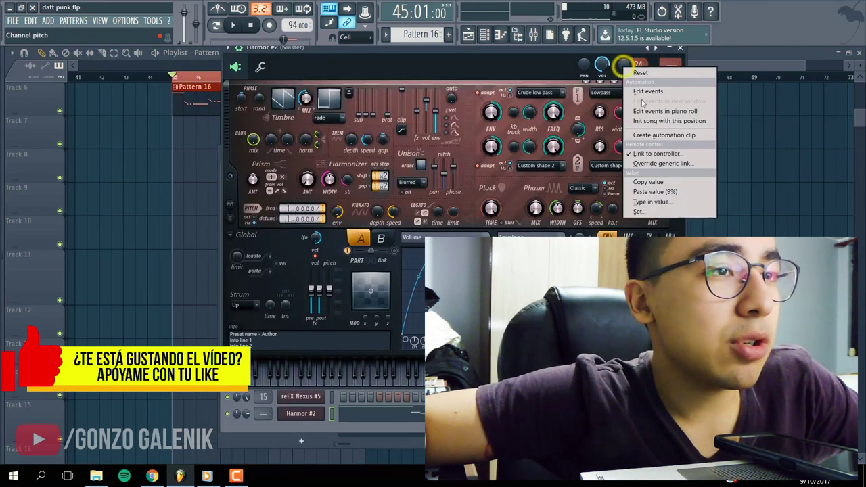
{"action": "left_click", "coordinate": [708, 137]}
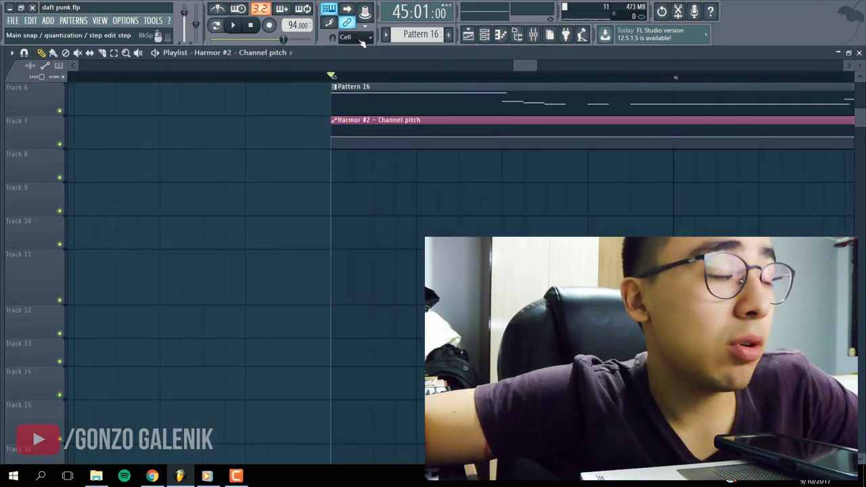
Set the main snap to 1/4 step for fine automation editing
{"action": "left_click", "coordinate": [362, 39]}
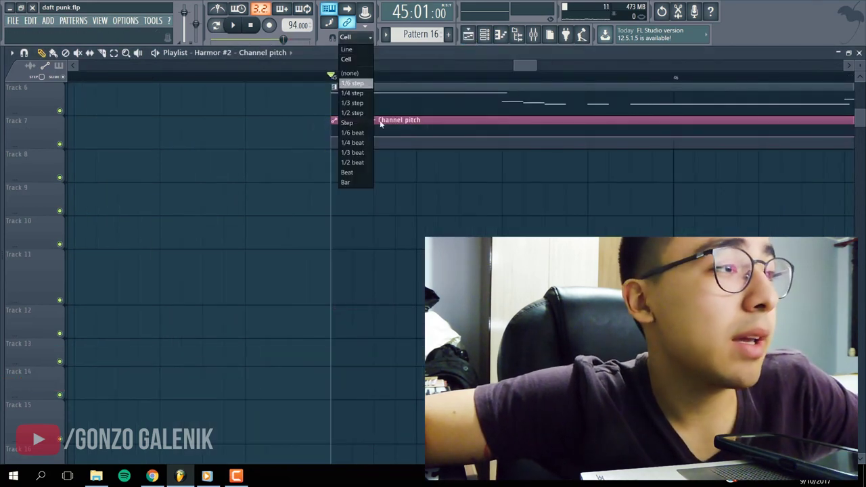
{"action": "left_click", "coordinate": [352, 93]}
{"action": "scroll", "coordinate": [348, 81], "scroll_direction": "up", "scroll_amount": 2}
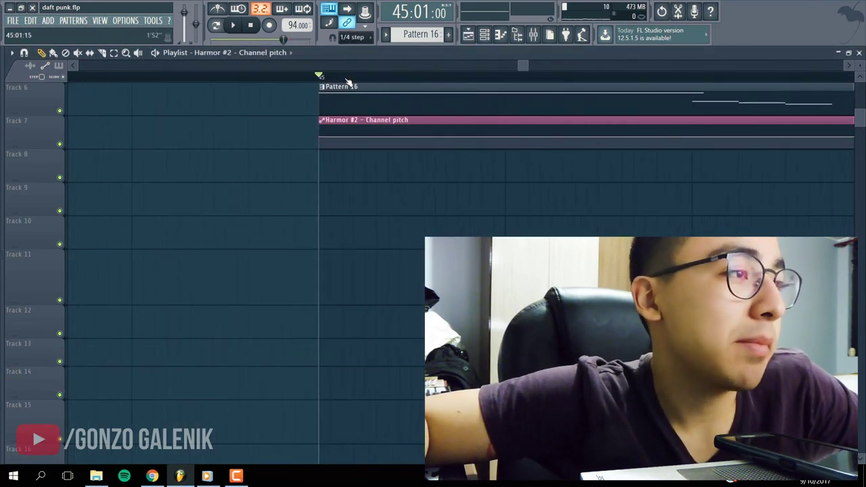
Shape a short upward pitch spike at bar 46 in the channel pitch clip, with the points on either side at 50%
{"action": "scroll", "coordinate": [524, 66], "scroll_direction": "down", "scroll_amount": 3}
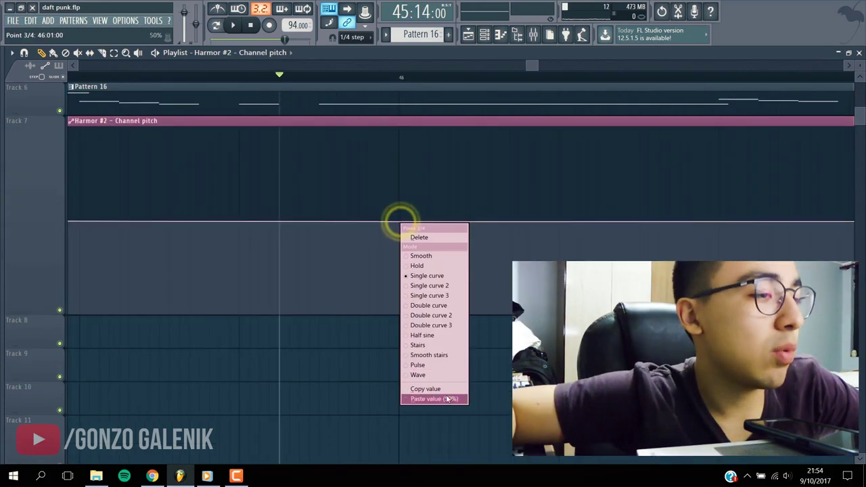
{"action": "left_click", "coordinate": [433, 399]}
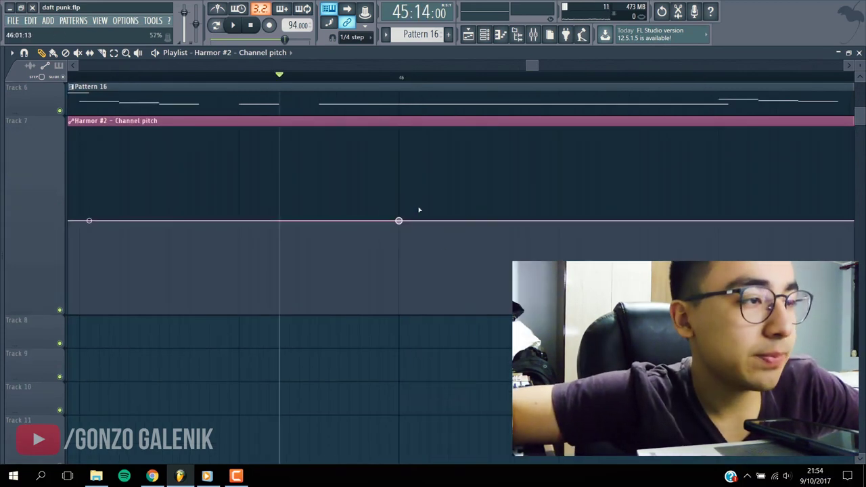
{"action": "mouse_move", "coordinate": [409, 204]}
{"action": "left_mouse_down"}
{"action": "mouse_move", "coordinate": [408, 190]}
{"action": "mouse_move", "coordinate": [409, 201]}
{"action": "left_mouse_up"}
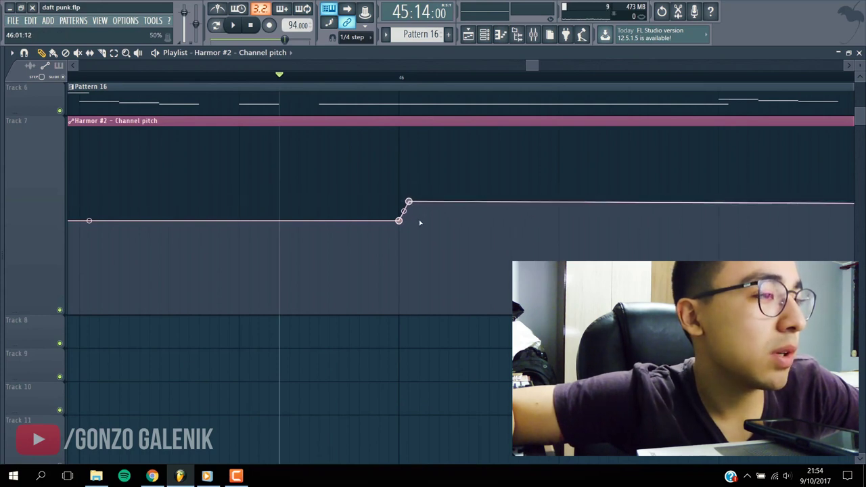
{"action": "right_click", "coordinate": [420, 224]}
{"action": "left_click", "coordinate": [478, 399]}
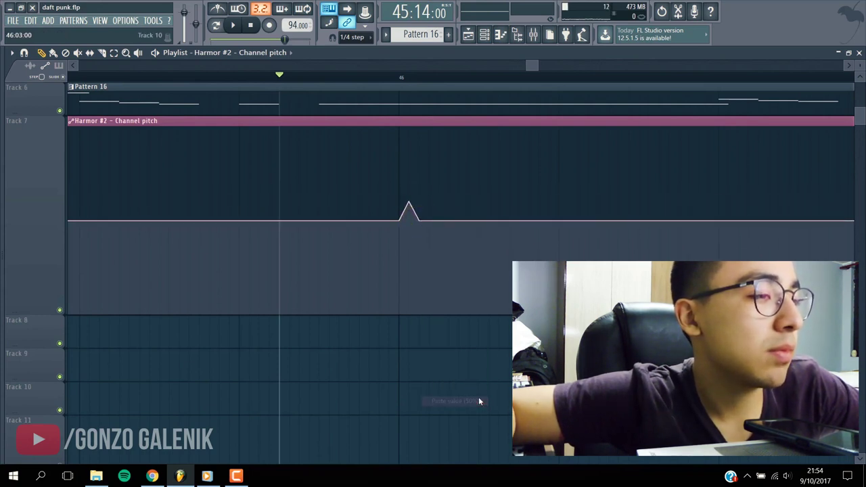
Play the passage from 45:14:00 to hear the pitch bend at bar 46
{"action": "key", "text": "space"}
{"action": "key", "text": "space"}
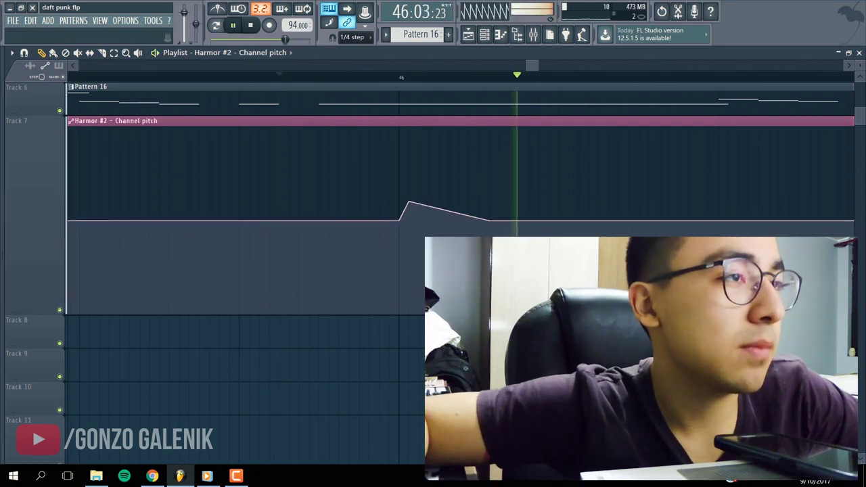
{"action": "key", "text": "space"}
{"action": "key", "text": "space"}
{"action": "key", "text": "space"}
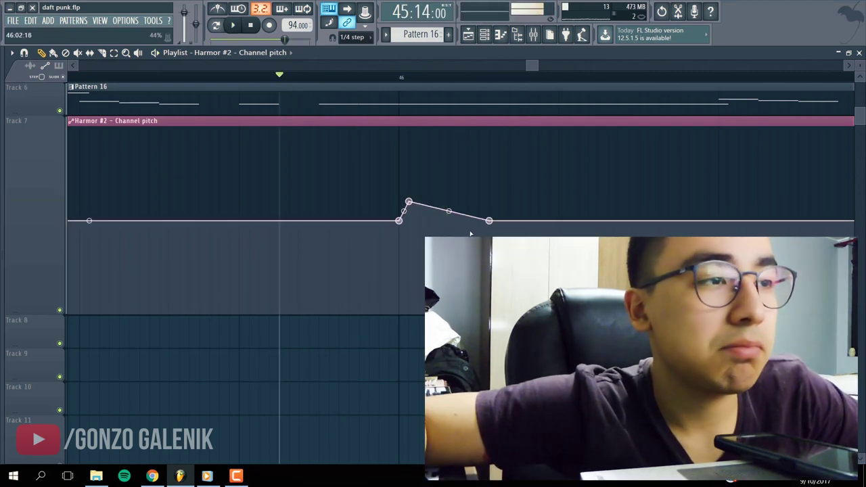
Extend the pitch bend's fall to 46:08:18 with its end point at 50%, and play it back
{"action": "scroll", "coordinate": [362, 208], "scroll_direction": "up", "scroll_amount": 2}
{"action": "left_click_drag", "start_coordinate": [371, 221], "coordinate": [488, 216]}
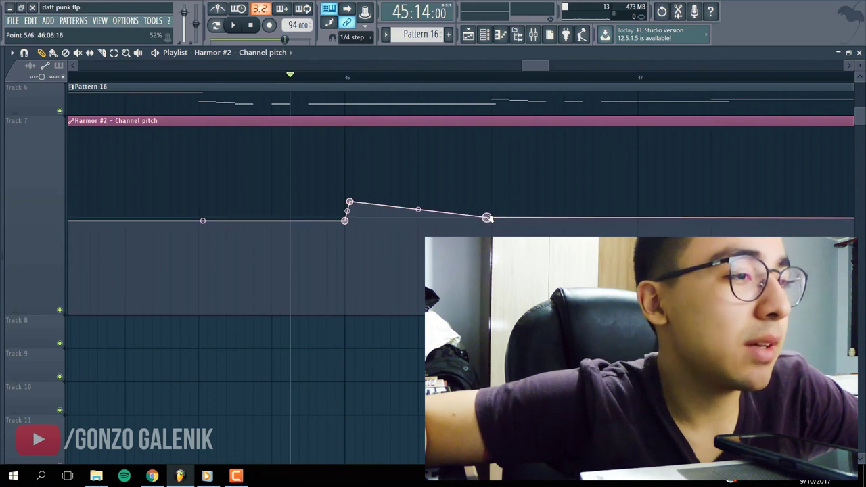
{"action": "right_click", "coordinate": [489, 218]}
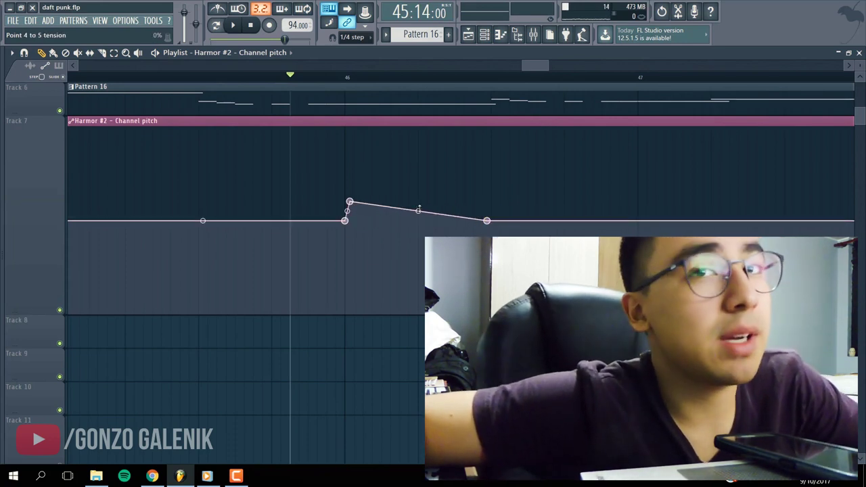
{"action": "key", "text": "space"}
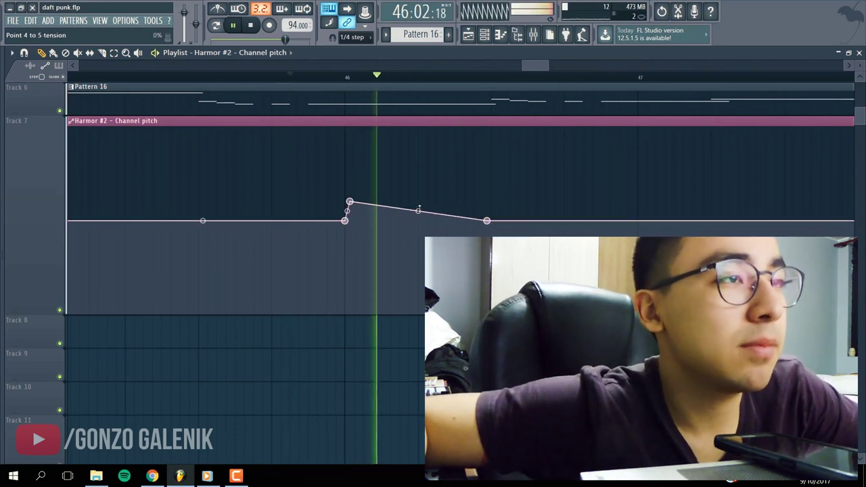
{"action": "key", "text": "space"}
Open Harmor #2 from the channel rack and create an automation clip for its pitch vibrato depth
{"action": "scroll", "coordinate": [257, 85], "scroll_direction": "down", "scroll_amount": 3}
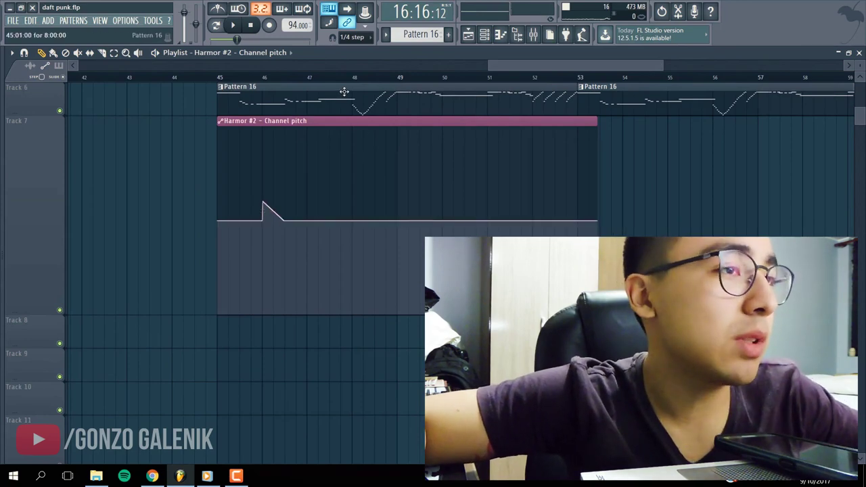
{"action": "left_click", "coordinate": [486, 39]}
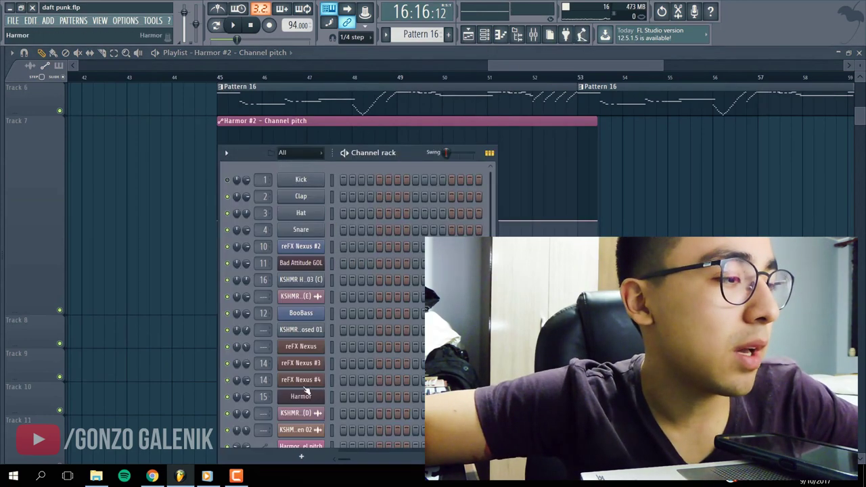
{"action": "scroll", "coordinate": [306, 392], "scroll_direction": "down", "scroll_amount": 4}
{"action": "left_click", "coordinate": [301, 360]}
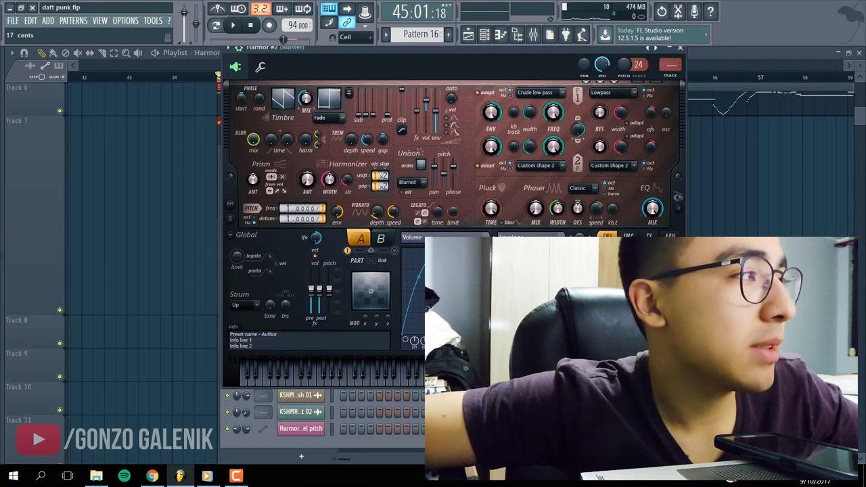
{"action": "right_click", "coordinate": [377, 212]}
{"action": "left_click", "coordinate": [393, 315]}
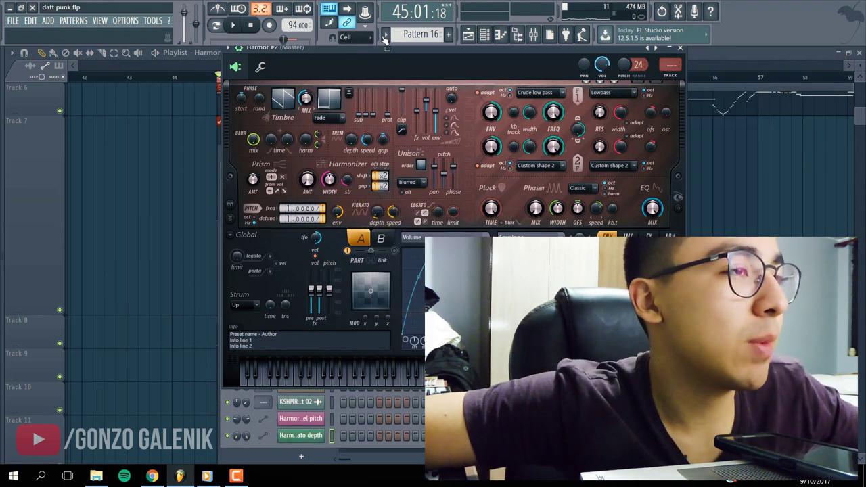
Return to the playlist and play the passage leading into bar 46 to locate where the vibrato belongs
{"action": "left_click", "coordinate": [468, 35]}
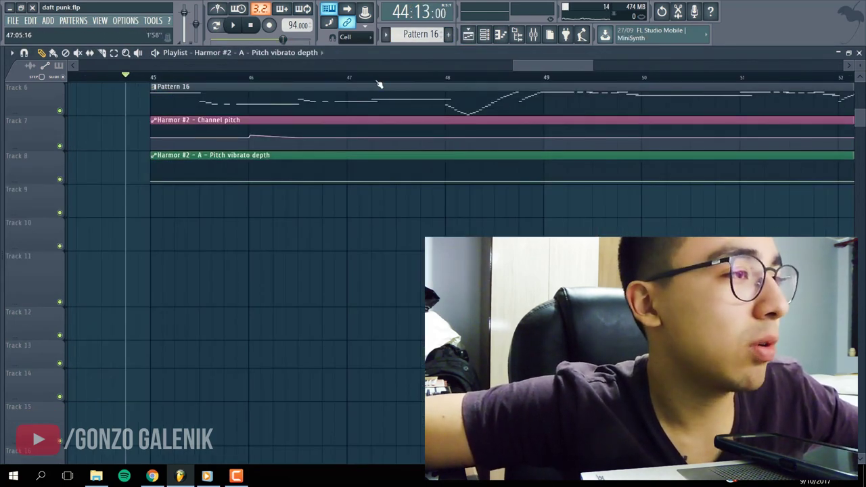
{"action": "key", "text": "space"}
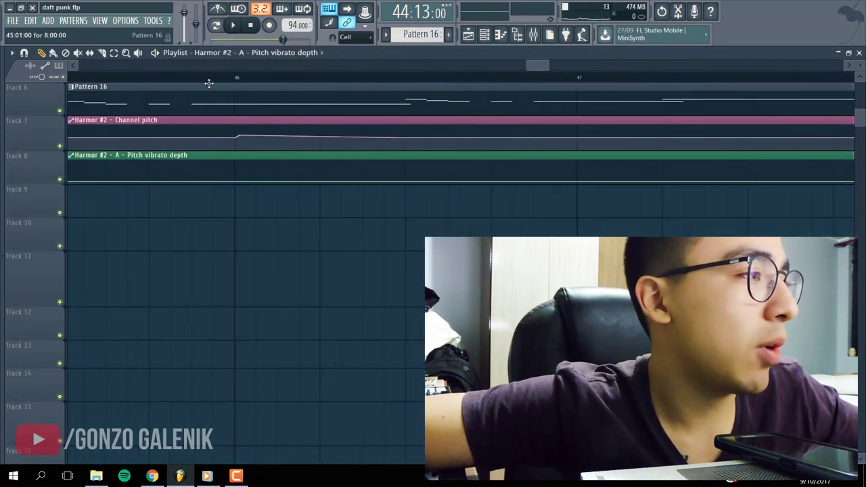
{"action": "left_click", "coordinate": [181, 79]}
{"action": "key", "text": "space"}
{"action": "key", "text": "space"}
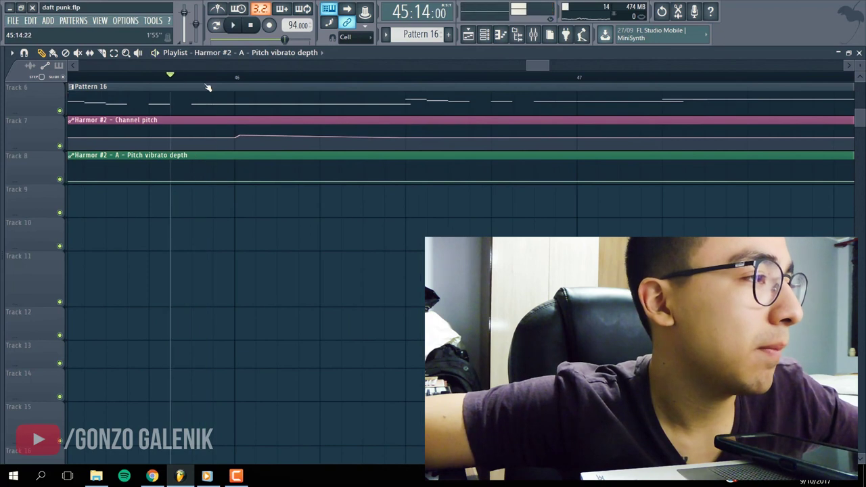
Enlarge the vibrato depth clip's track and add points at 46:01:00 that step the vibrato depth up
{"action": "left_click_drag", "start_coordinate": [212, 78], "coordinate": [236, 78]}
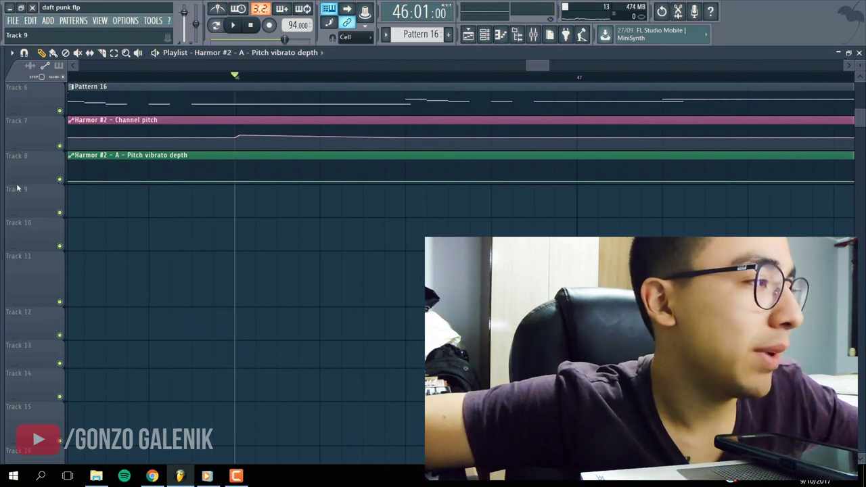
{"action": "left_click_drag", "start_coordinate": [19, 185], "coordinate": [29, 325]}
{"action": "right_click", "coordinate": [237, 286]}
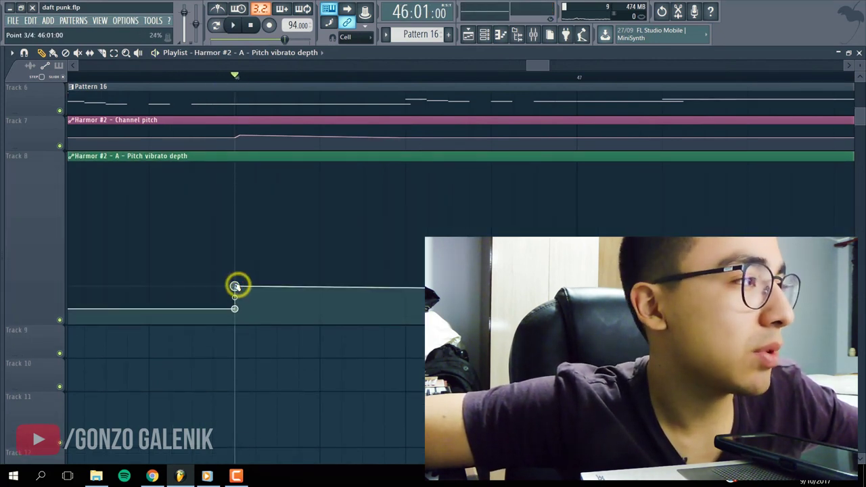
{"action": "left_click_drag", "start_coordinate": [237, 286], "coordinate": [238, 290]}
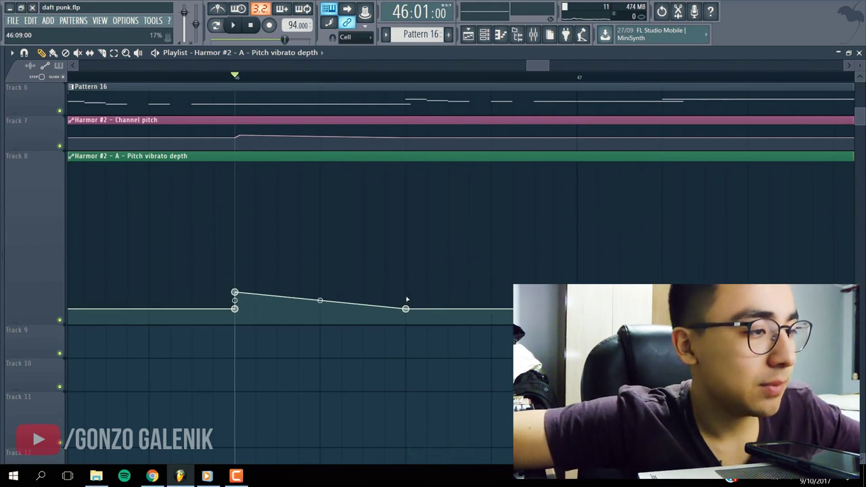
Add a step down at 46:09:00 in the vibrato depth clip, returning the lower point to 10%
{"action": "right_click", "coordinate": [406, 297]}
{"action": "key", "text": "ctrl+z"}
{"action": "right_click", "coordinate": [406, 309]}
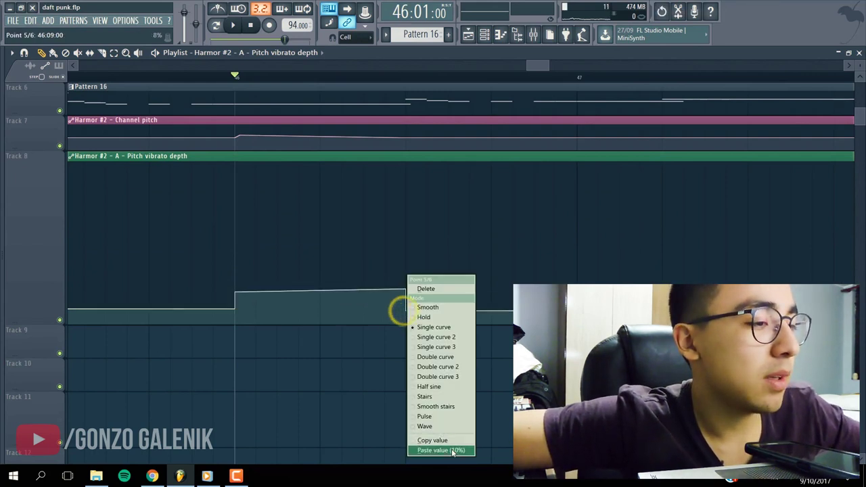
{"action": "left_click", "coordinate": [454, 451]}
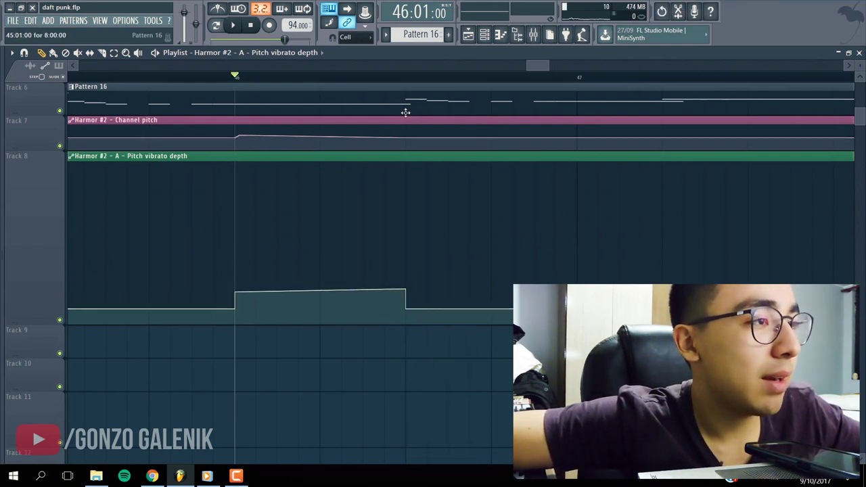
Lower the upper vibrato depth point at 46:09:00 to 19% and play the passage from 45:10:00
{"action": "right_click", "coordinate": [406, 290]}
{"action": "left_click", "coordinate": [405, 287]}
{"action": "left_click_drag", "start_coordinate": [405, 289], "coordinate": [407, 295]}
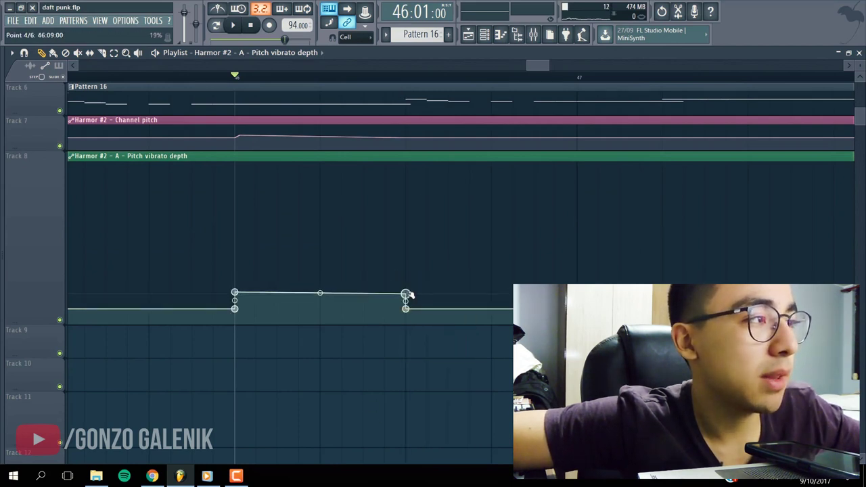
{"action": "scroll", "coordinate": [149, 77], "scroll_direction": "down", "scroll_amount": 2}
{"action": "left_click", "coordinate": [112, 77]}
{"action": "key", "text": "space"}
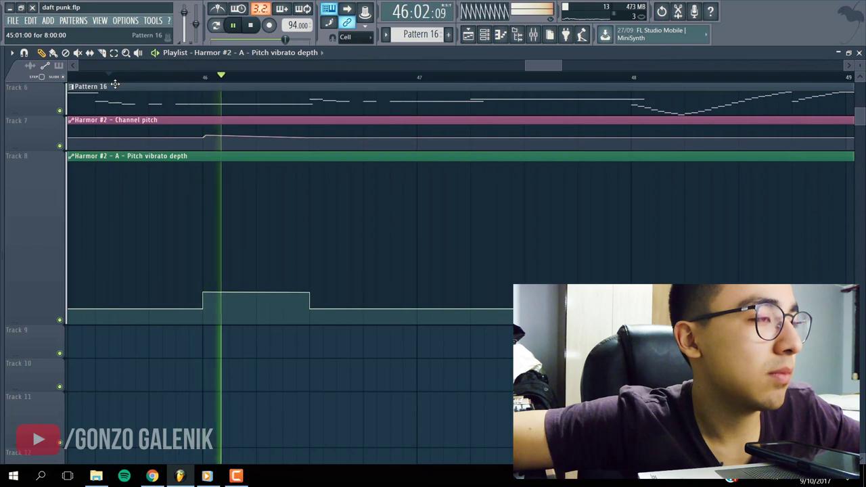
{"action": "key", "text": "space"}
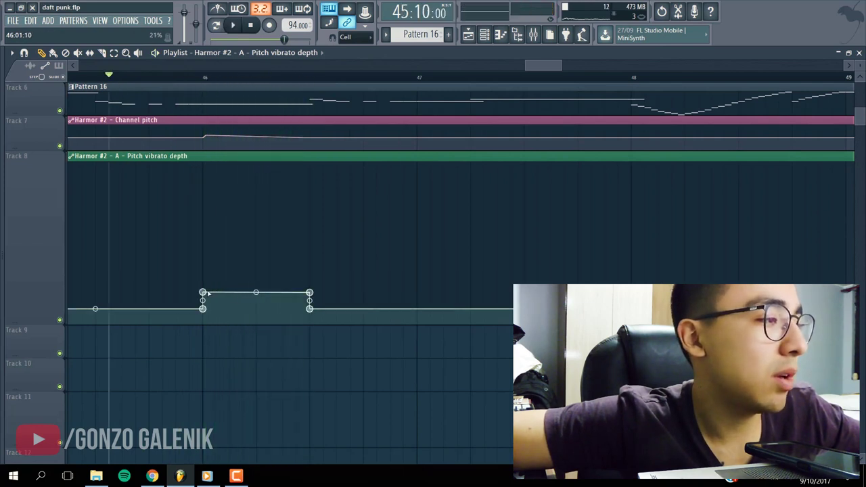
Raise the upper vibrato depth point at 46:01:00 to the clip's maximum and play the passage
{"action": "left_click_drag", "start_coordinate": [209, 292], "coordinate": [209, 133]}
{"action": "key", "text": "space"}
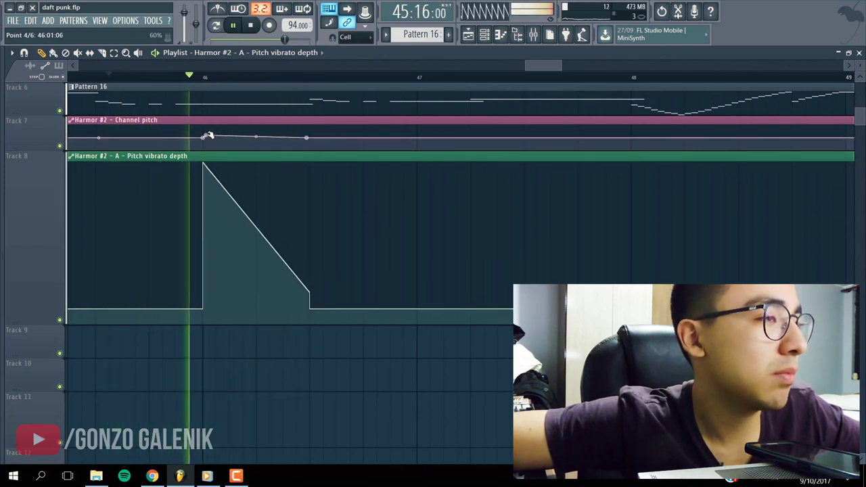
{"action": "key", "text": "space"}
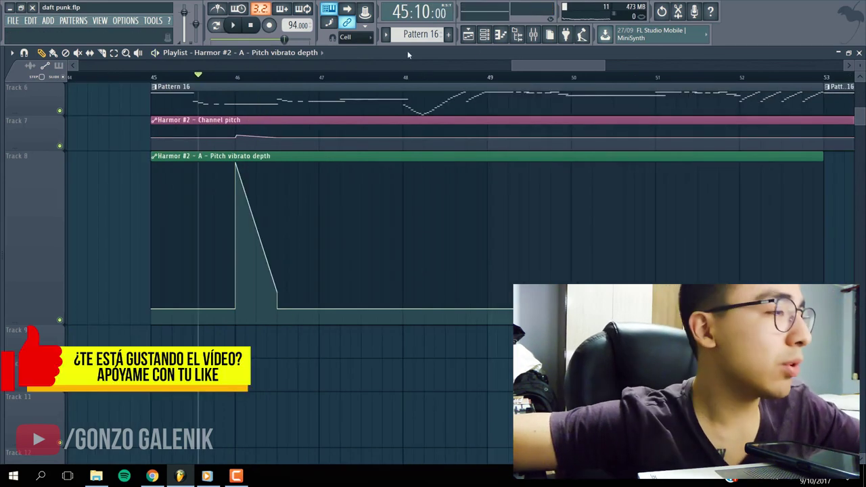
Audition Harmor #2's legato by playing notes with its plugin window open, and replay the passage from 45:03:00
{"action": "left_click", "coordinate": [484, 35]}
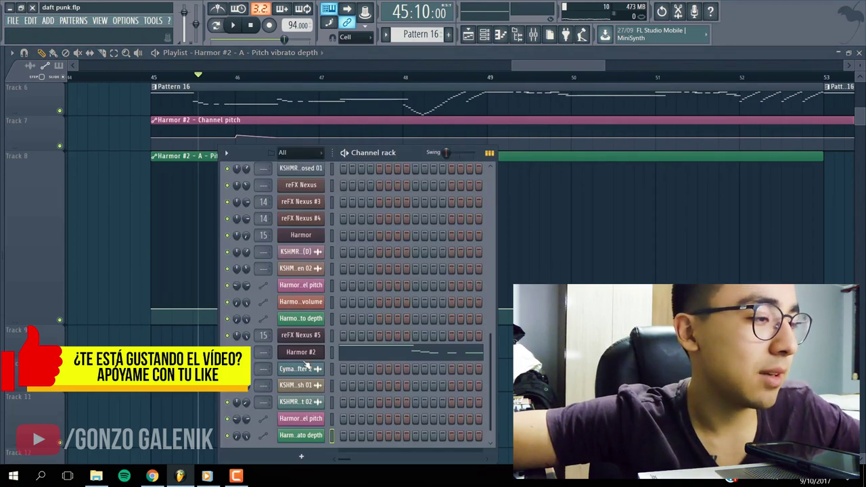
{"action": "left_click", "coordinate": [332, 353]}
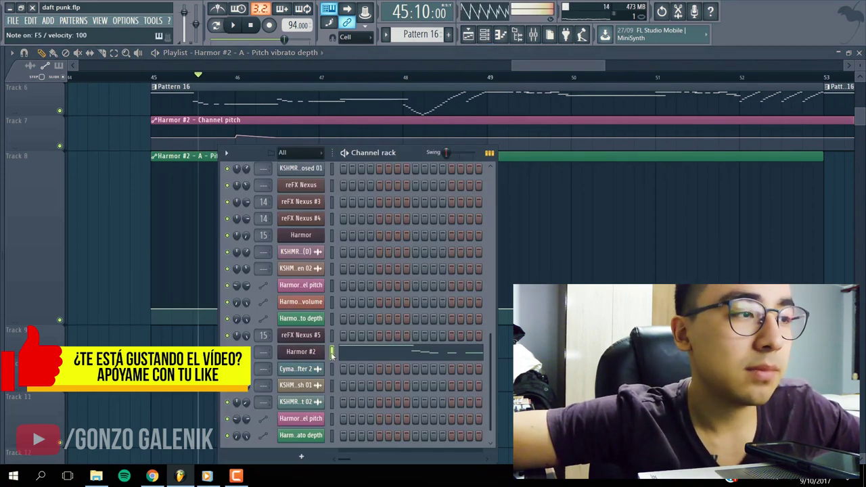
{"action": "left_click", "coordinate": [301, 352]}
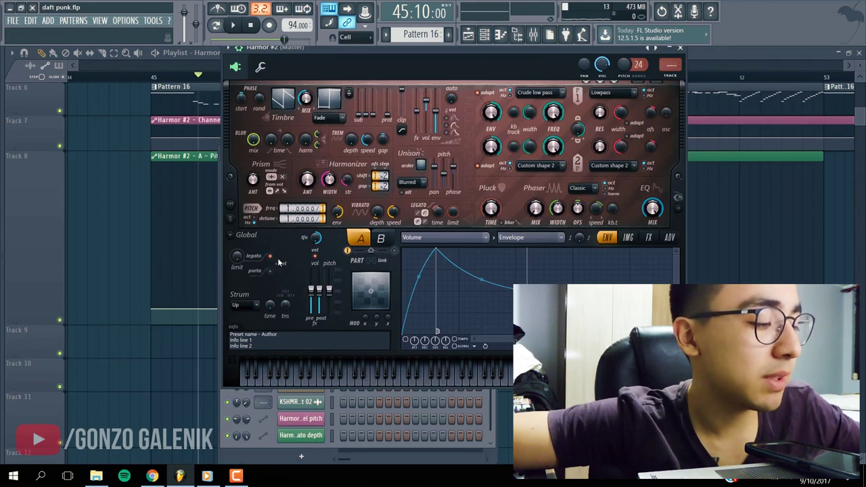
{"action": "key", "text": "c"}
{"action": "key", "text": "b"}
{"action": "key", "text": "b"}
{"action": "key", "text": "b"}
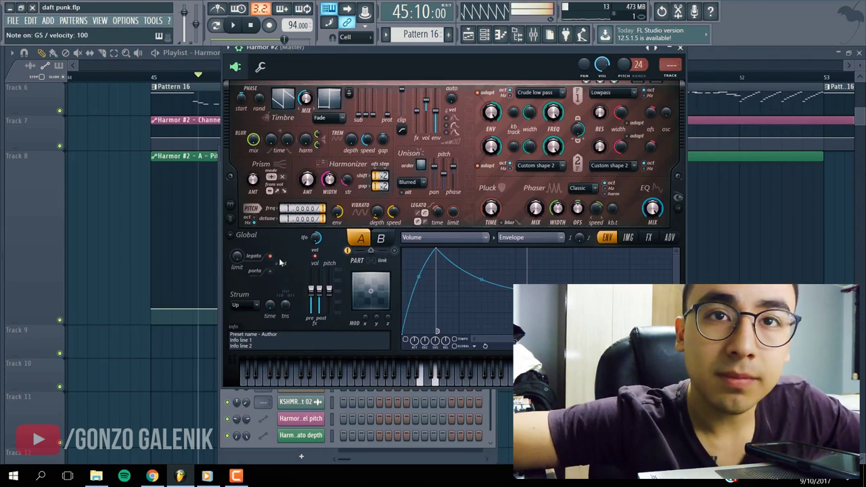
{"action": "key", "text": "b"}
{"action": "key", "text": "c"}
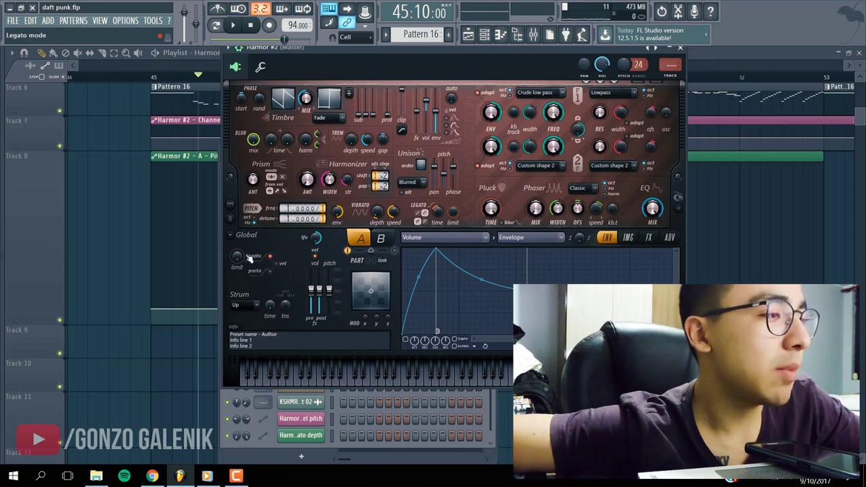
{"action": "key", "text": "Escape"}
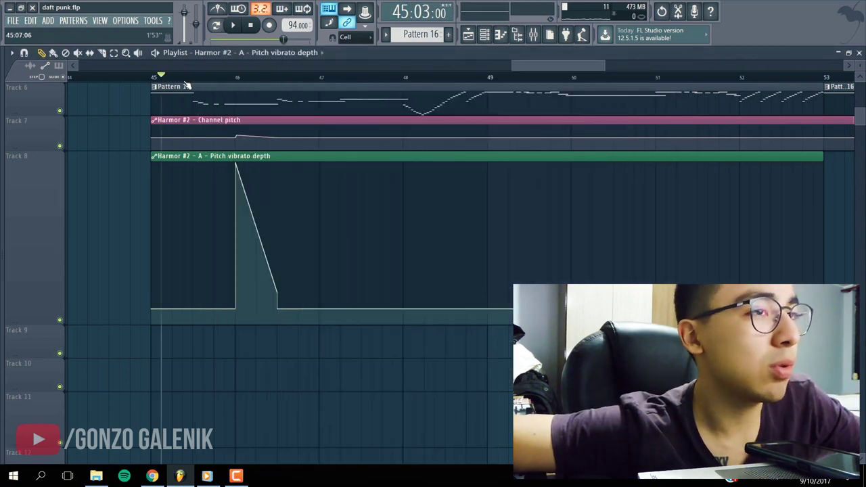
{"action": "key", "text": "space"}
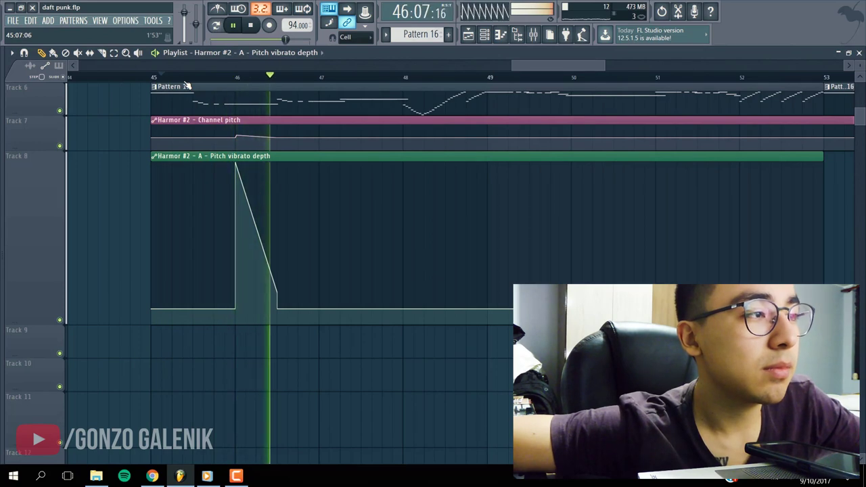
{"action": "key", "text": "space"}
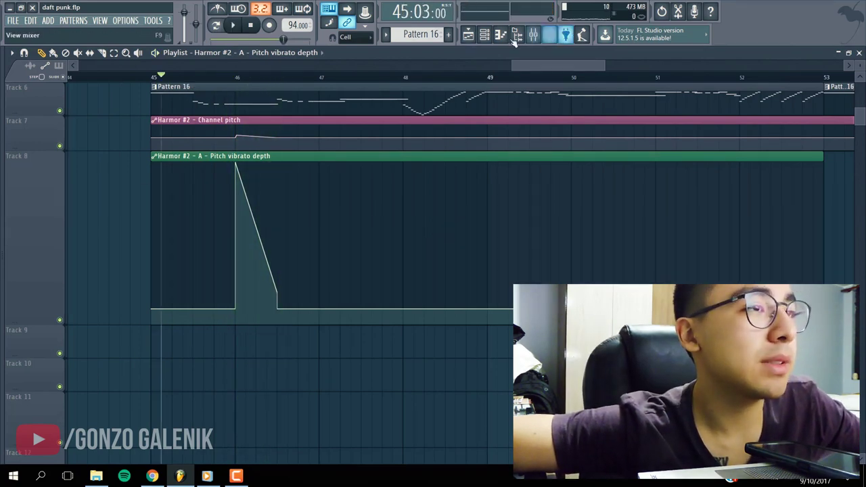
Load Fruity parametric EQ 2 in effect slot 1 and Fruity Reeverb 2 in slot 2 of the Harmor #2 mixer track
{"action": "left_click", "coordinate": [485, 37]}
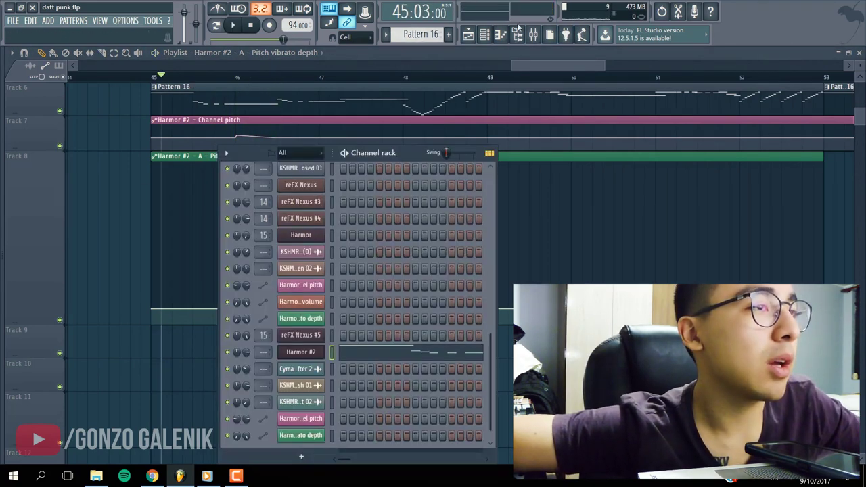
{"action": "left_click", "coordinate": [517, 35]}
{"action": "left_click", "coordinate": [651, 108]}
{"action": "mouse_move", "coordinate": [665, 122]}
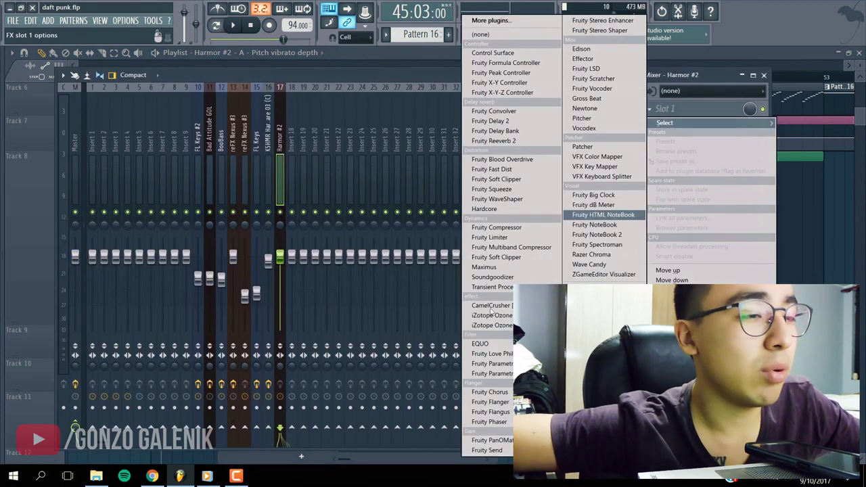
{"action": "left_click", "coordinate": [492, 373]}
{"action": "left_click", "coordinate": [664, 124]}
{"action": "mouse_move", "coordinate": [665, 139]}
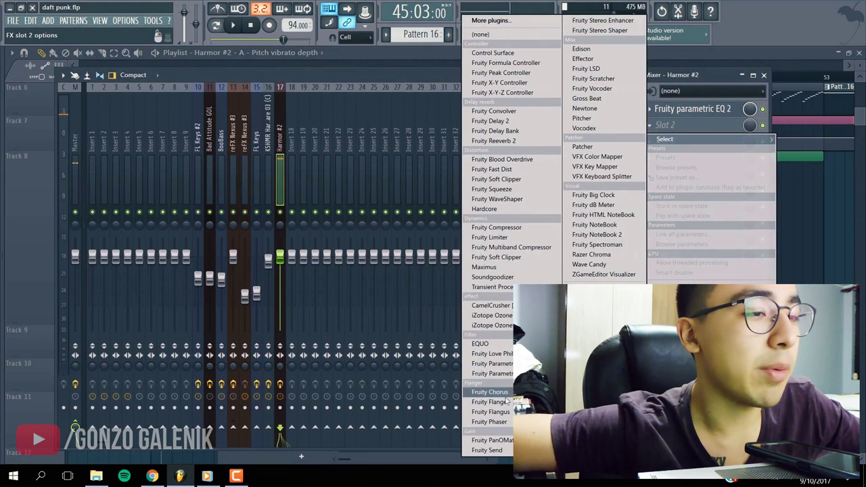
{"action": "left_click", "coordinate": [506, 141]}
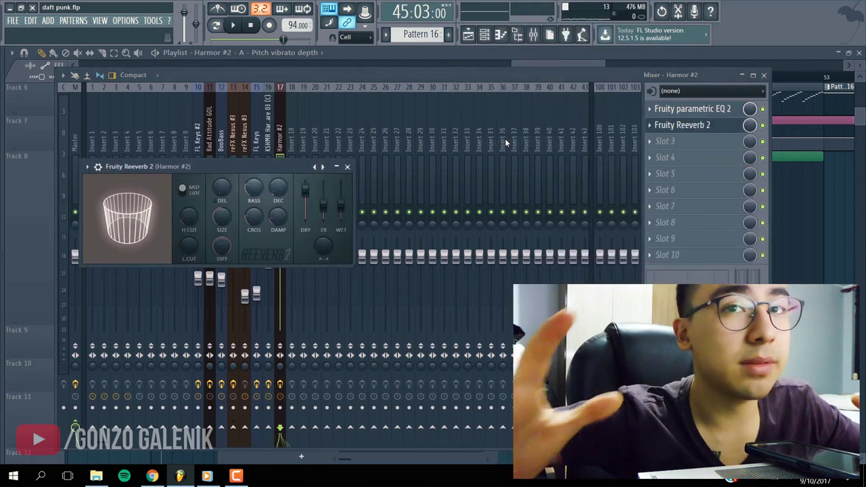
Raise Fruity Reeverb 2's wet level while the passage plays
{"action": "key", "text": "space"}
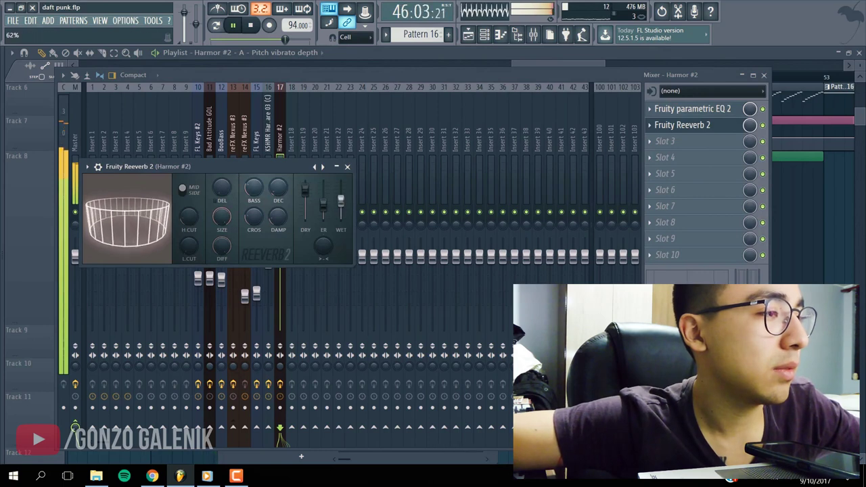
{"action": "left_click_drag", "start_coordinate": [341, 207], "coordinate": [341, 182]}
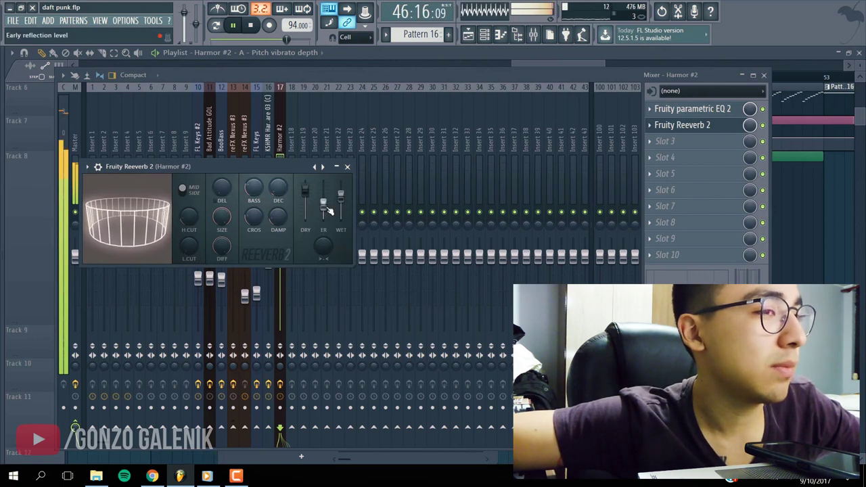
{"action": "key", "text": "space"}
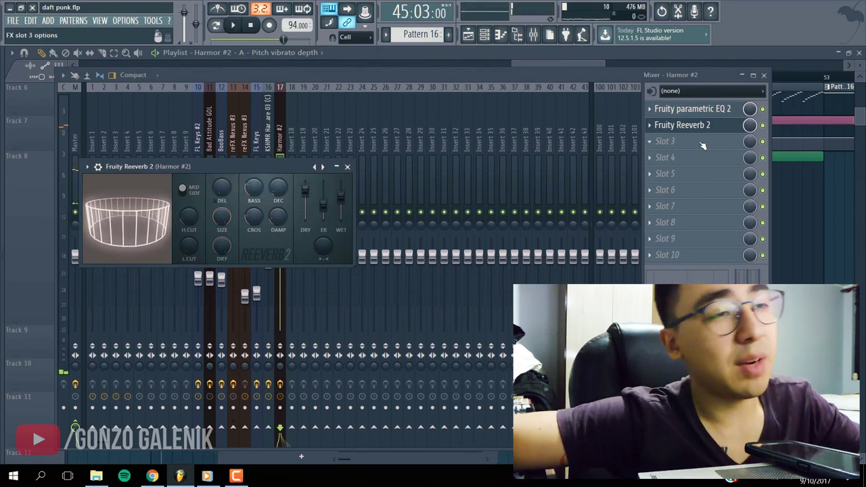
Move Fruity Reeverb 2 down to effect slot 3, leaving slot 2 empty
{"action": "left_click", "coordinate": [704, 144]}
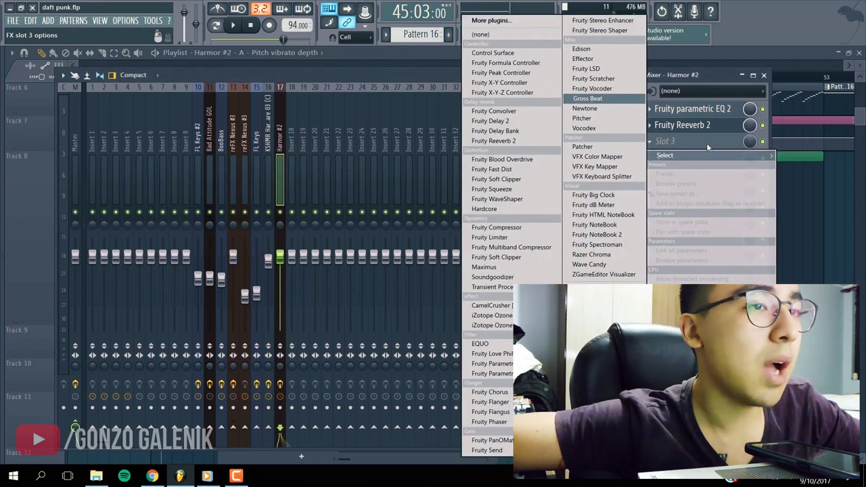
{"action": "left_click", "coordinate": [710, 143]}
{"action": "left_click", "coordinate": [689, 130]}
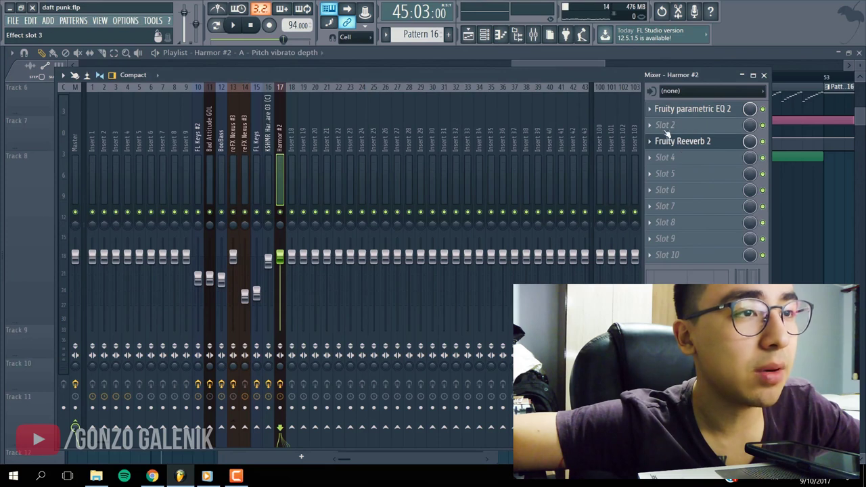
Load CamelCrusher in effect slot 2 of the Harmor #2 mixer track and lower its mix level
{"action": "left_click", "coordinate": [662, 128]}
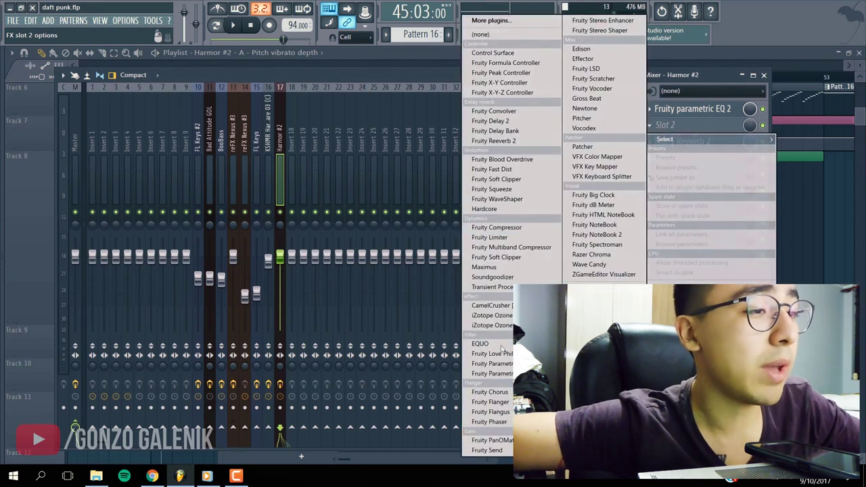
{"action": "left_click", "coordinate": [492, 306]}
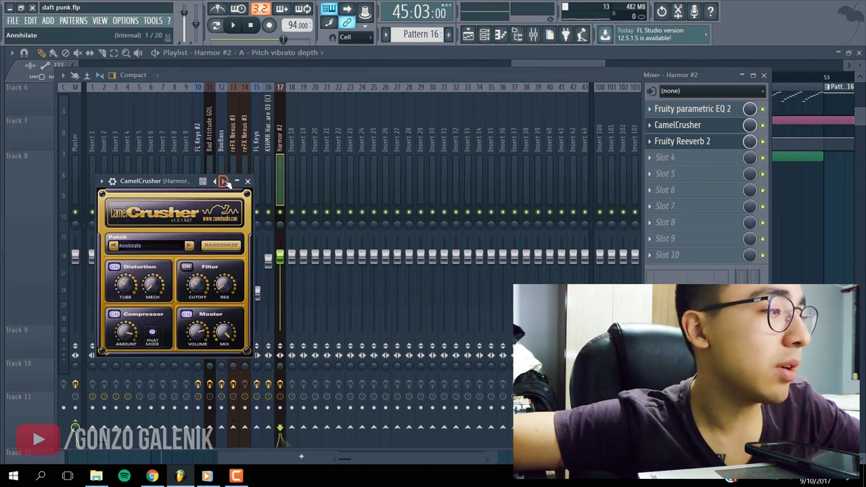
{"action": "left_click_drag", "start_coordinate": [750, 126], "coordinate": [749, 149]}
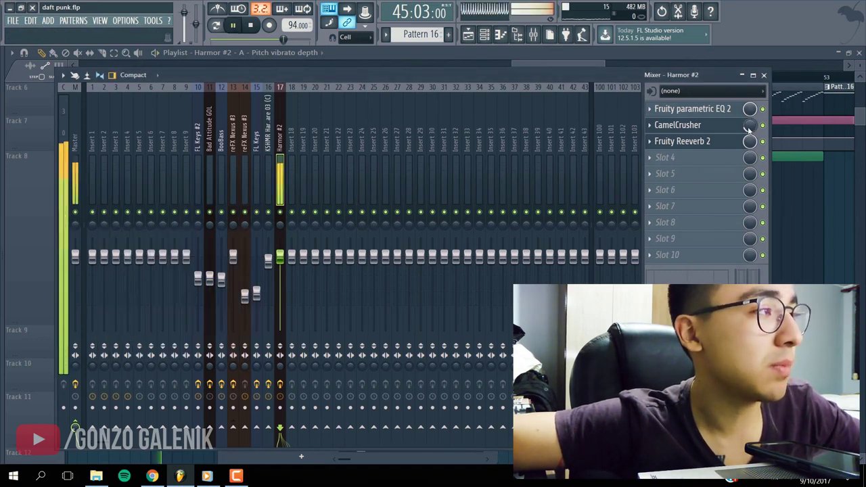
Load Fruity Flanger in effect slot 4 of the Harmor #2 mixer track and set its mix level to 22%
{"action": "left_click", "coordinate": [711, 157]}
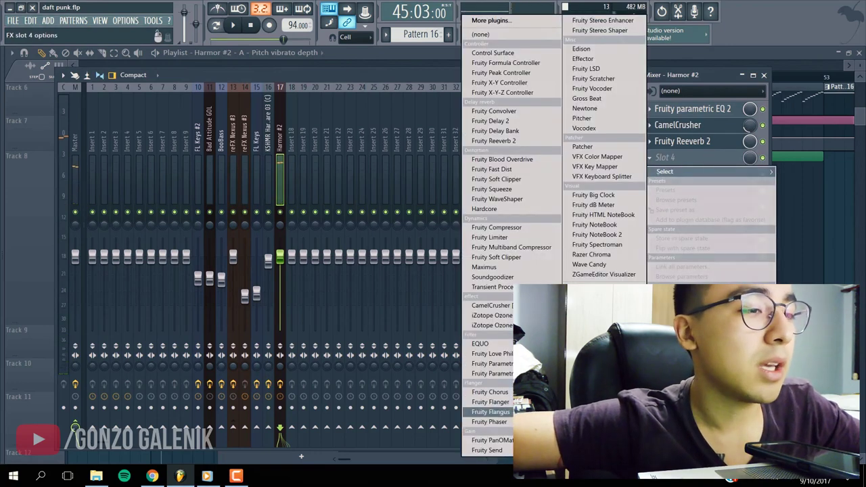
{"action": "left_click", "coordinate": [490, 402]}
{"action": "left_click_drag", "start_coordinate": [752, 161], "coordinate": [751, 176]}
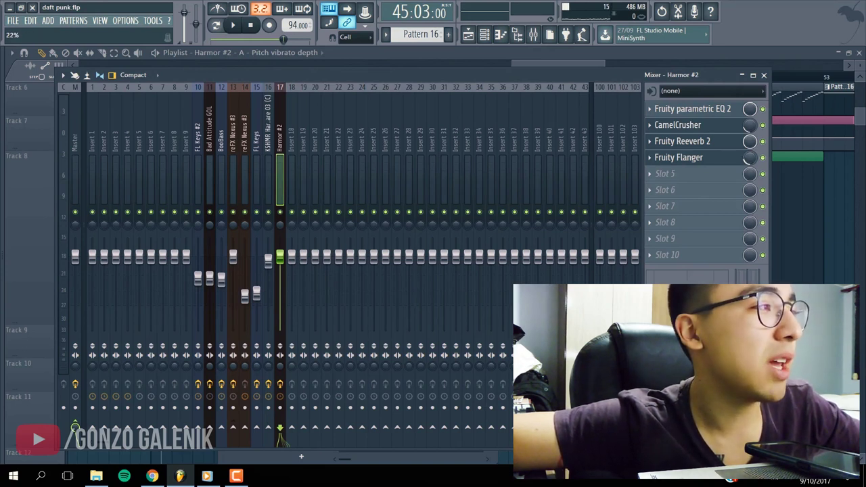
Return to the playlist and play the finished arrangement from bar 12
{"action": "left_click", "coordinate": [530, 63]}
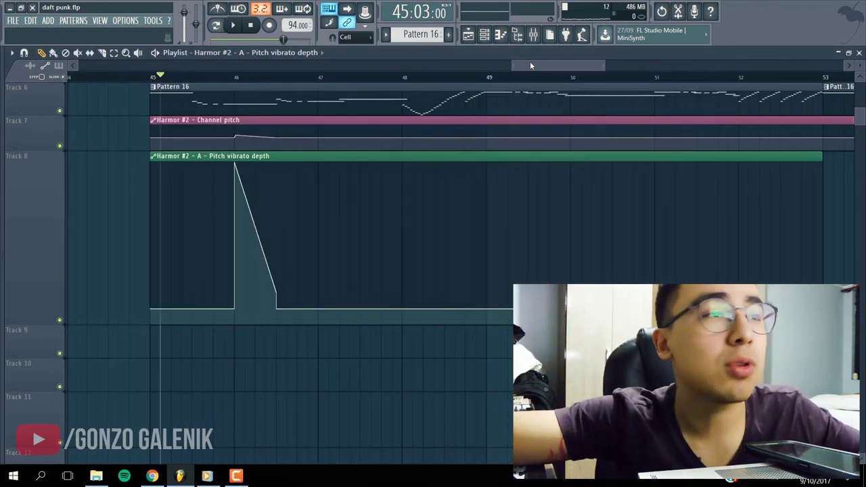
{"action": "scroll", "coordinate": [543, 80], "scroll_direction": "down", "scroll_amount": 5}
{"action": "left_click_drag", "start_coordinate": [531, 66], "coordinate": [264, 56]}
{"action": "left_click", "coordinate": [219, 78]}
{"action": "key", "text": "space"}
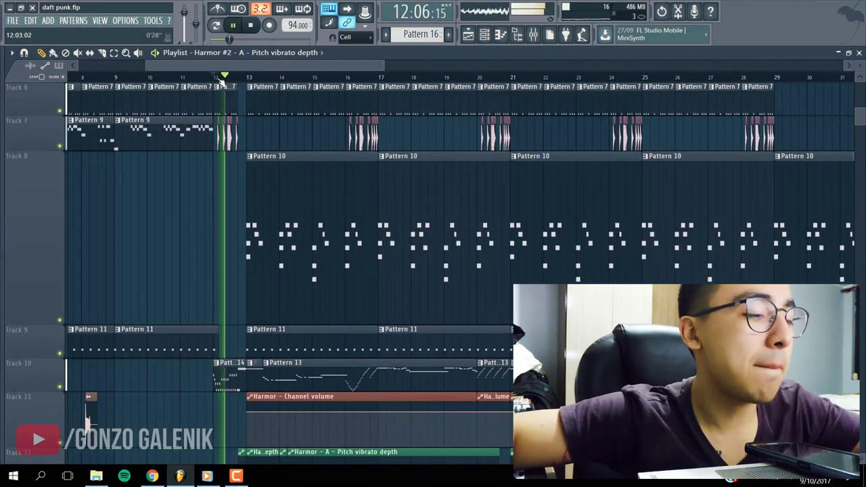
Raise the system volume to 50 while the arrangement plays
{"action": "key", "text": "XF86AudioRaiseVolume"}
{"action": "key", "text": "XF86AudioRaiseVolume"}
{"action": "key", "text": "XF86AudioRaiseVolume"}
{"action": "key", "text": "XF86AudioRaiseVolume"}
{"action": "key", "text": "XF86AudioRaiseVolume"}
{"action": "key", "text": "XF86AudioRaiseVolume"}
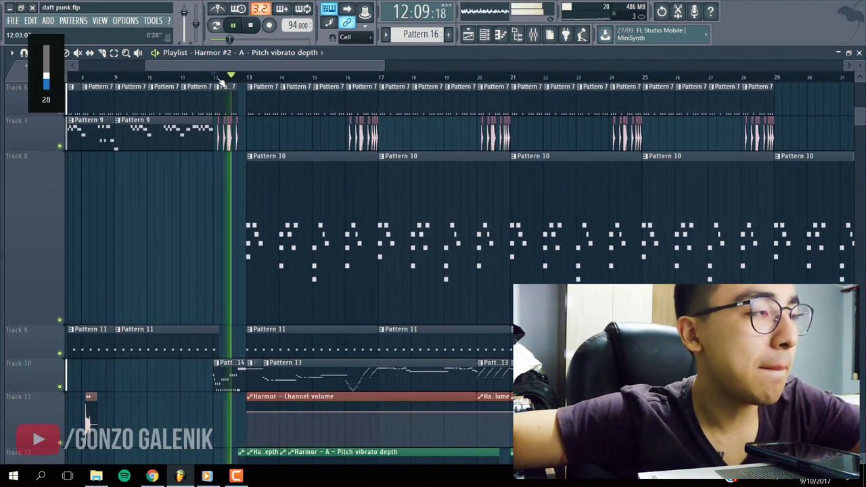
{"action": "key", "text": "XF86AudioRaiseVolume"}
{"action": "key", "text": "XF86AudioRaiseVolume"}
{"action": "key", "text": "XF86AudioRaiseVolume"}
{"action": "key", "text": "XF86AudioRaiseVolume"}
{"action": "key", "text": "XF86AudioRaiseVolume"}
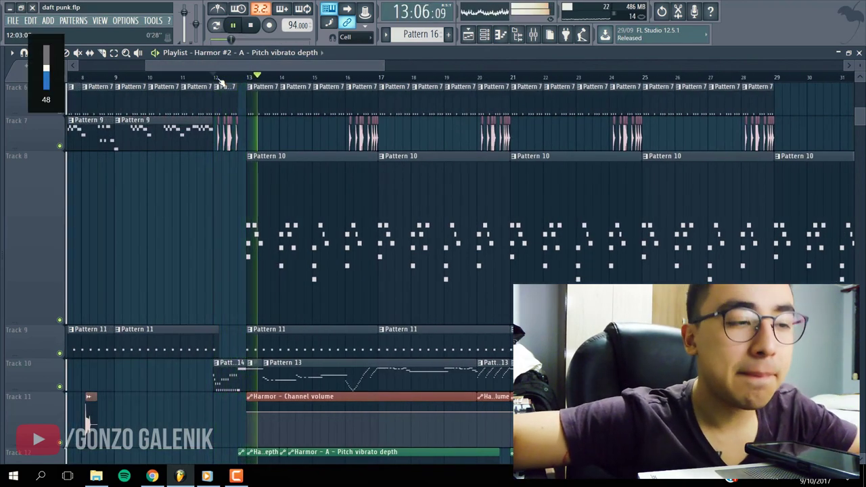
{"action": "key", "text": "XF86AudioRaiseVolume"}
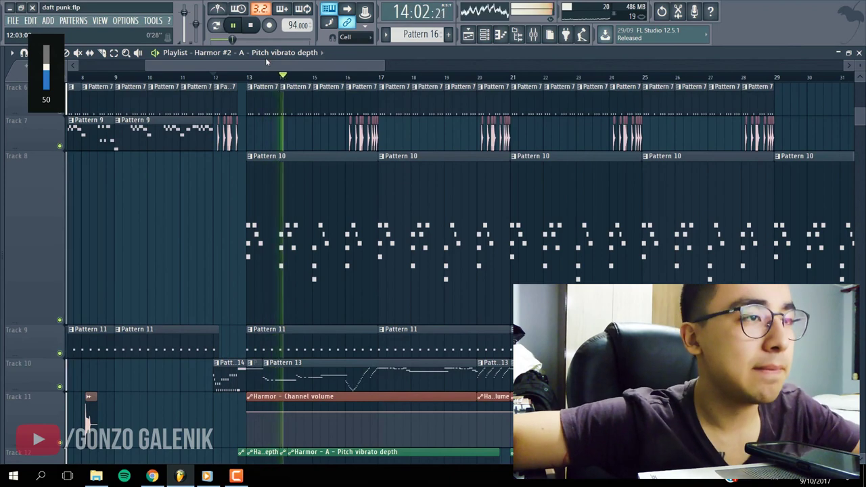
Set the FL Keys mixer track volume to 60% (-9.8 dB) and listen to the arrangement in the playlist
{"action": "left_click", "coordinate": [533, 37]}
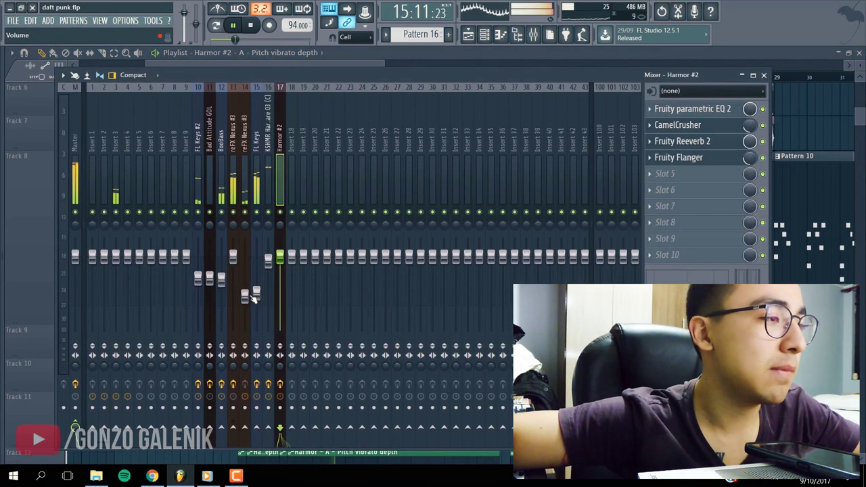
{"action": "left_click_drag", "start_coordinate": [257, 292], "coordinate": [257, 286]}
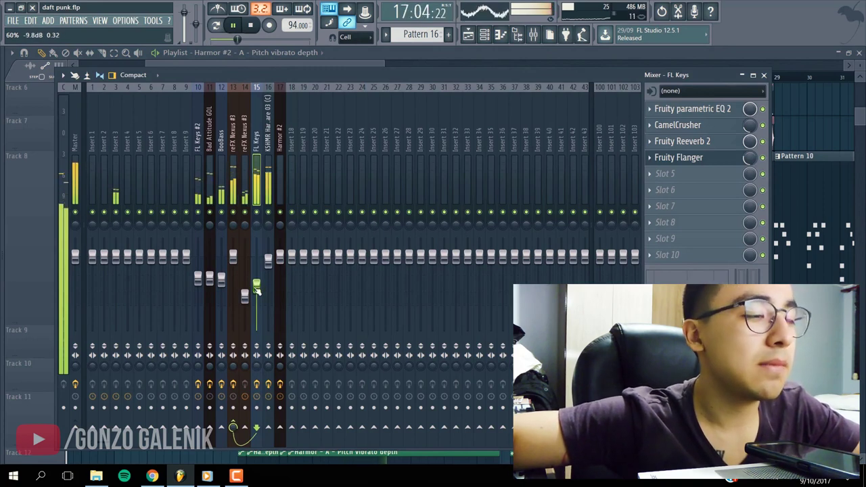
{"action": "left_click", "coordinate": [374, 62]}
{"action": "scroll", "coordinate": [426, 73], "scroll_direction": "down", "scroll_amount": 2}
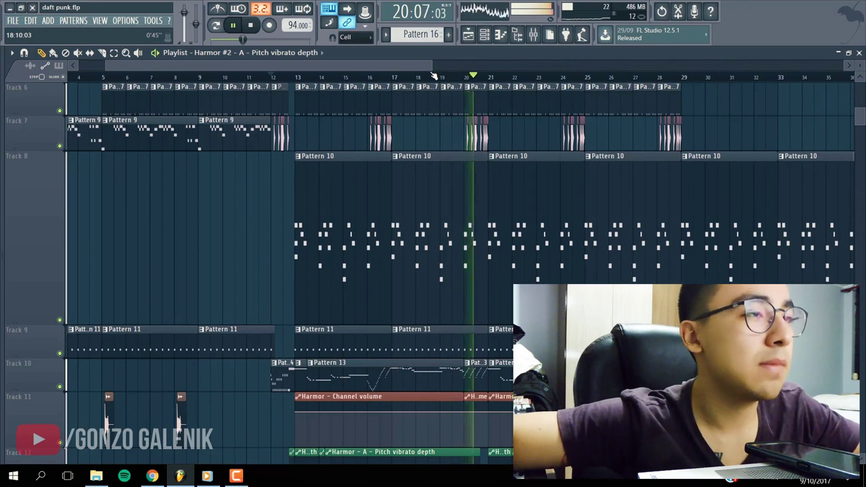
{"action": "key", "text": "space"}
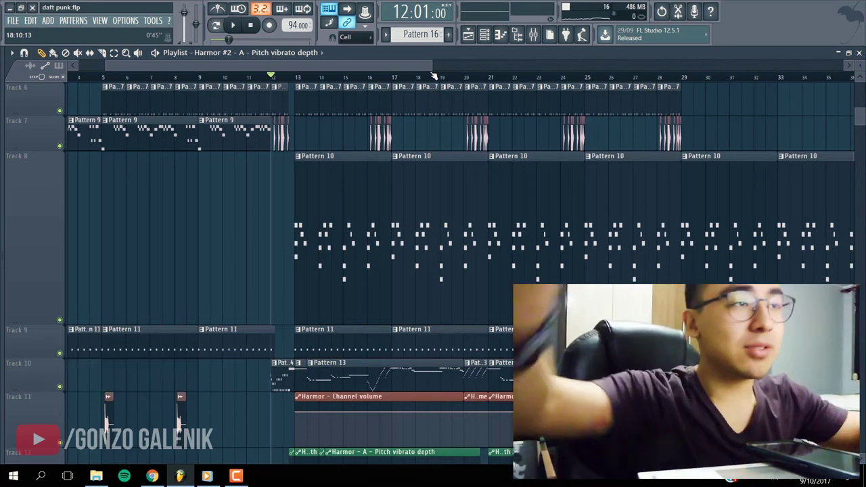
Play the opening of the song from bar 1
{"action": "left_click_drag", "start_coordinate": [406, 65], "coordinate": [362, 66]}
{"action": "left_click", "coordinate": [68, 75]}
{"action": "key", "text": "space"}
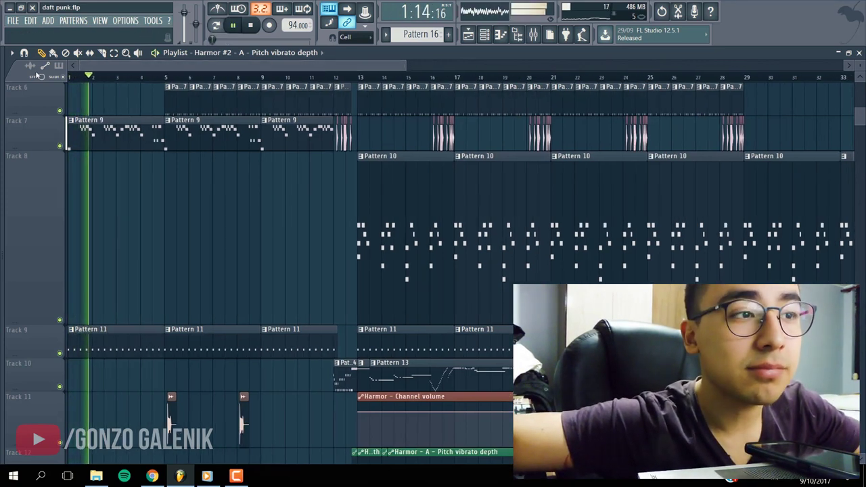
{"action": "key", "text": "space"}
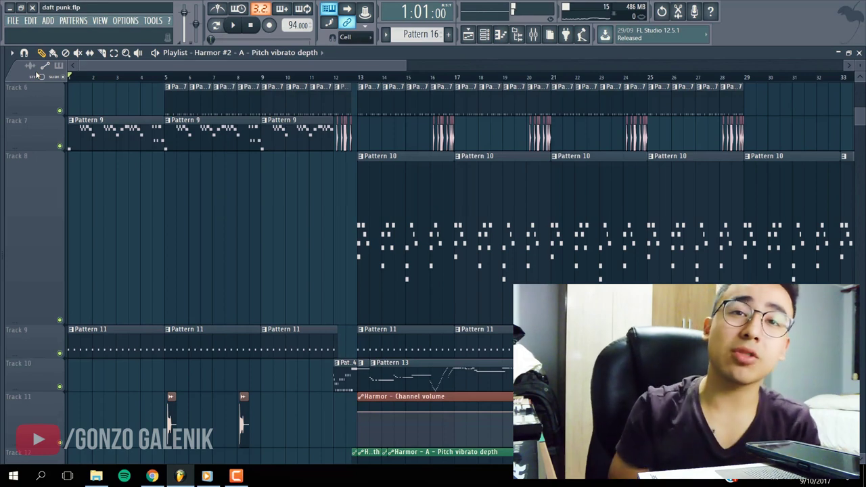